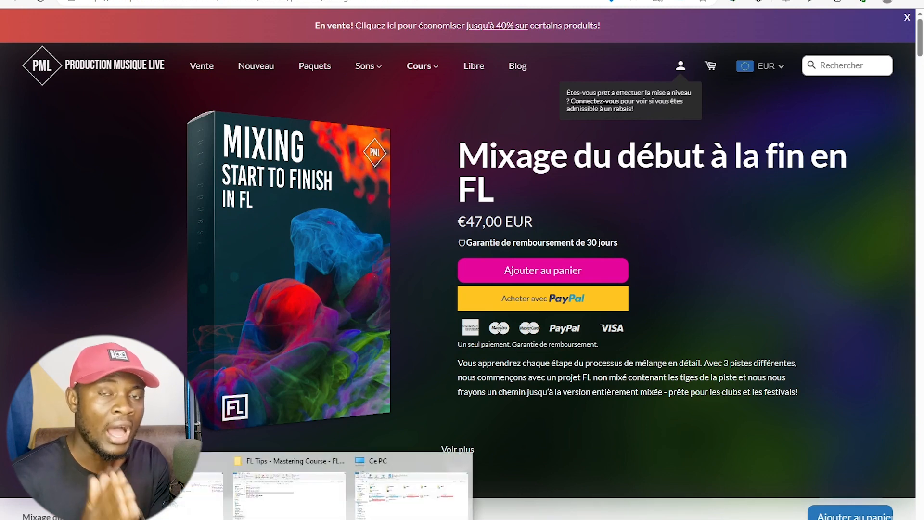
Open the FL Tips - Nervz - Oichman Master project from the FL Tips - Mastering Course - FLPs folder.
left_click(289, 503)
left_click(10, 59)
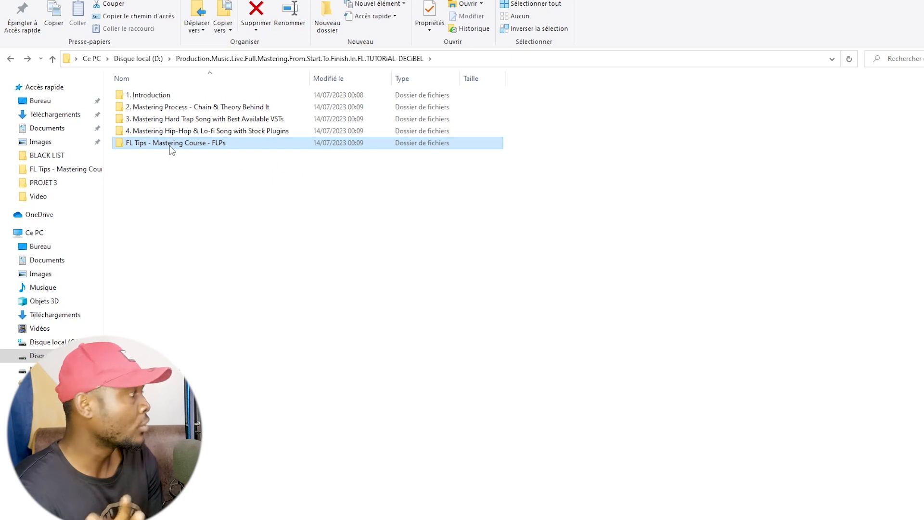
double_click(183, 147)
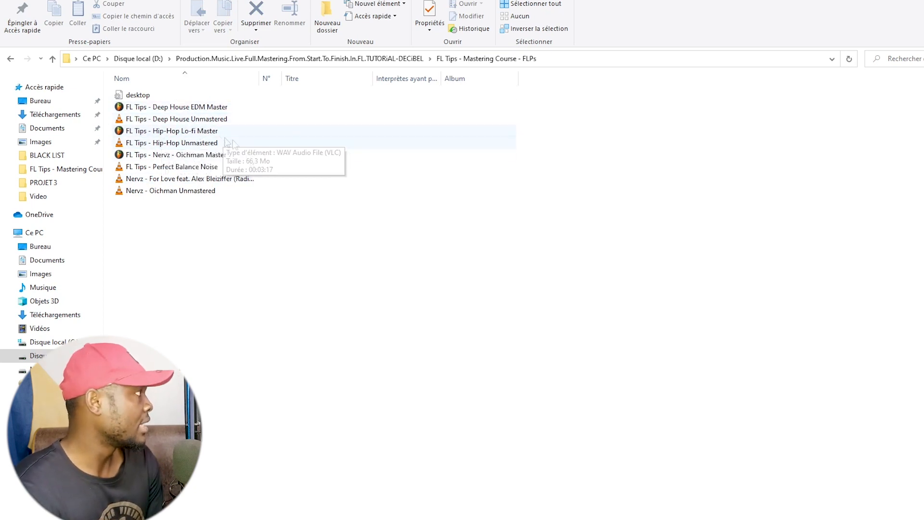
left_click(186, 156)
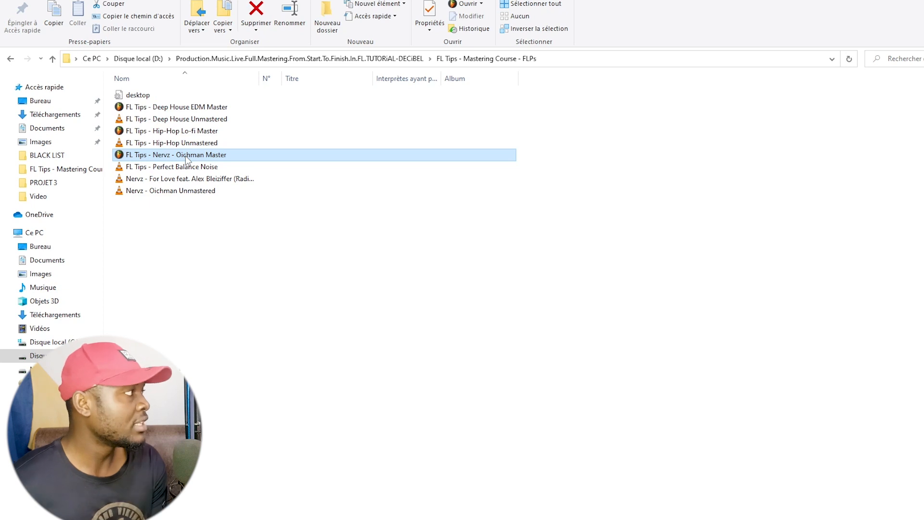
left_click(168, 132)
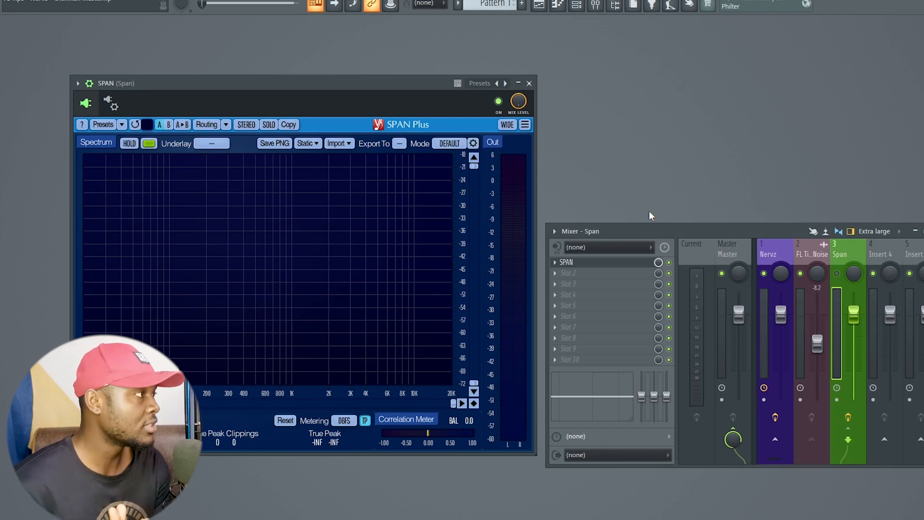
Show the playlist, play the song from the start, and display the Nervz track's effect chain in the repositioned mixer.
left_click(540, 5)
left_click_drag(261, 33, 849, 68)
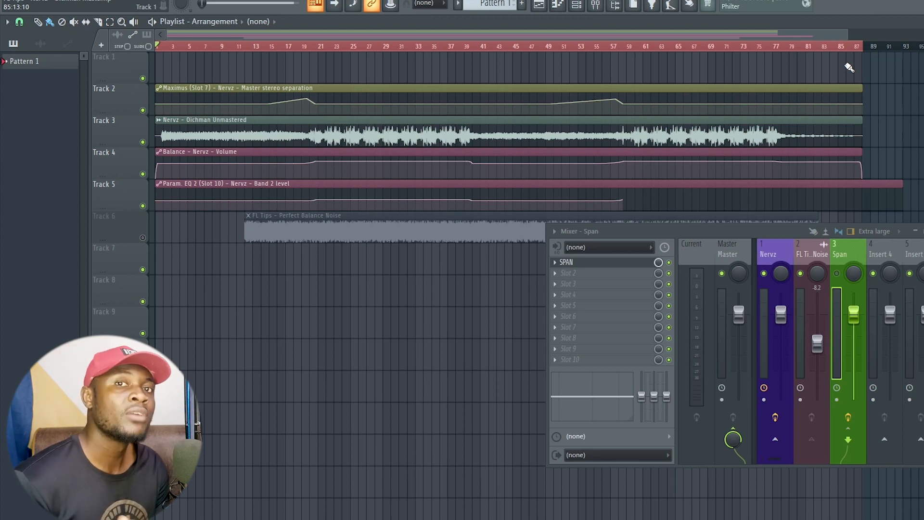
key("space")
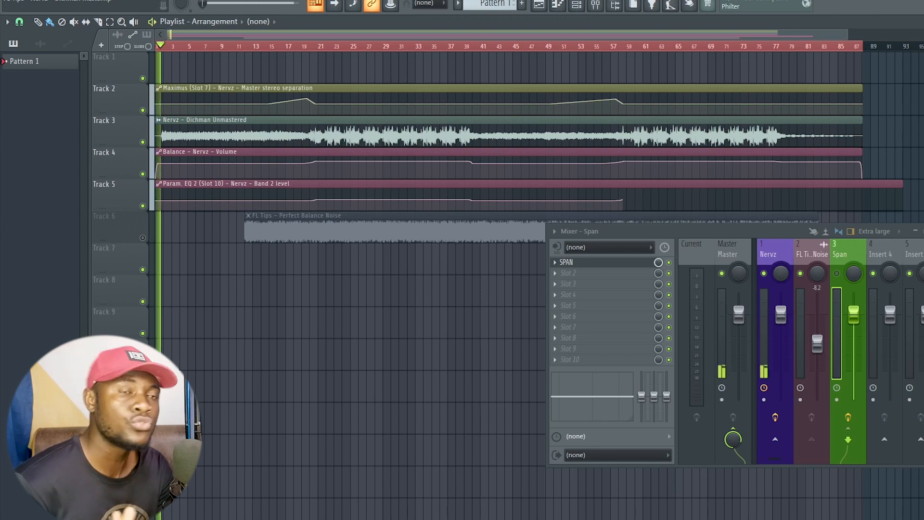
left_click(768, 257)
left_click_drag(739, 234, 518, 253)
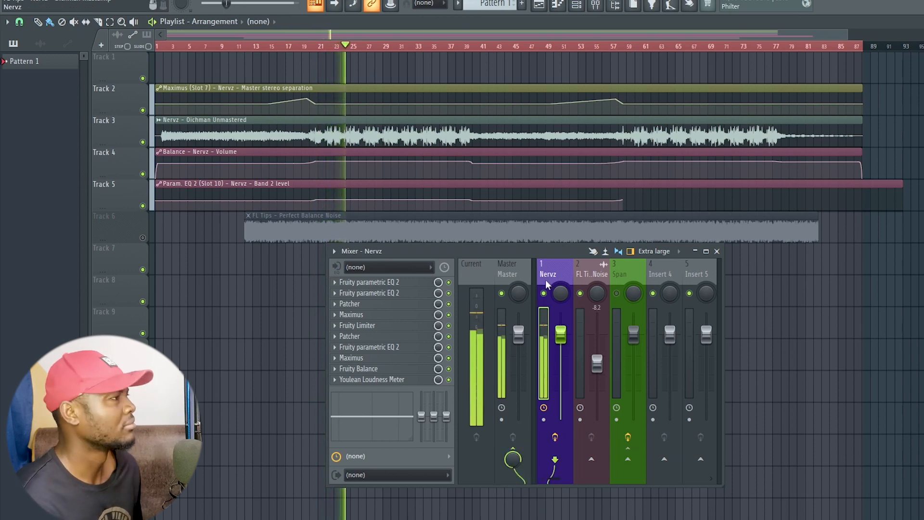
Load Pro-L 2 into the first effect slot of the Master track and move the mixer clear of it.
left_click(504, 273)
left_click(336, 282)
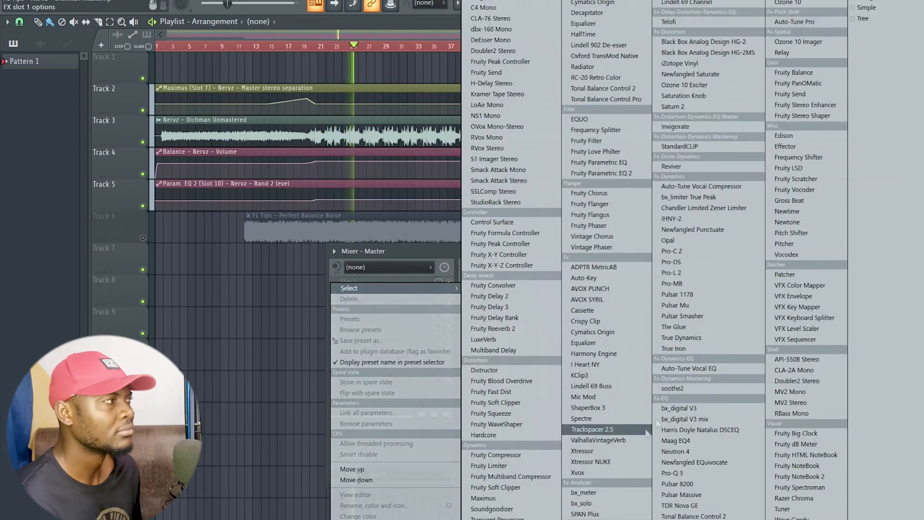
left_click(670, 273)
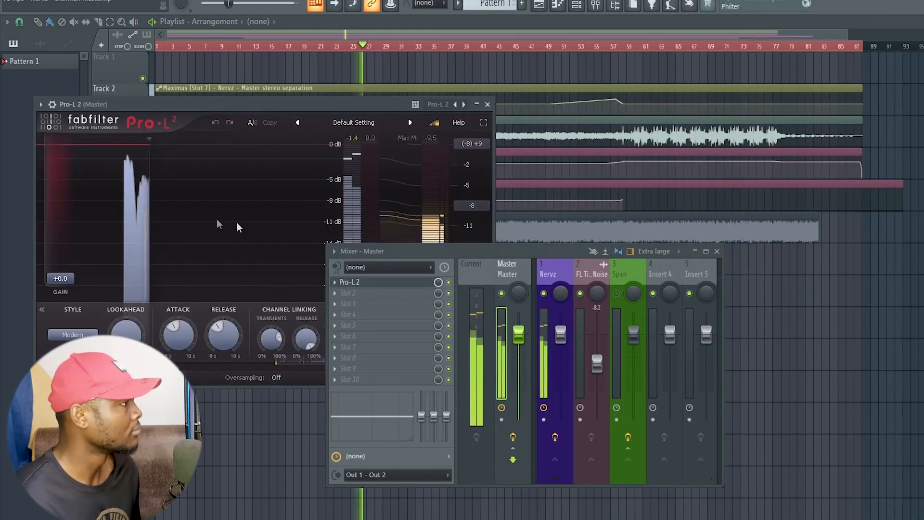
left_click_drag(435, 247, 644, 258)
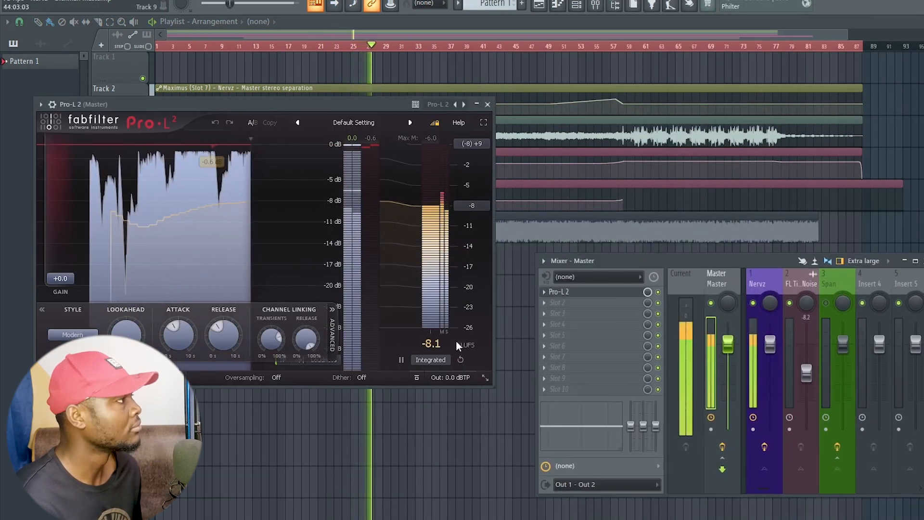
Measure the master's integrated loudness in Pro-L 2, close the plugin and stop playback.
mouse_move(434, 383)
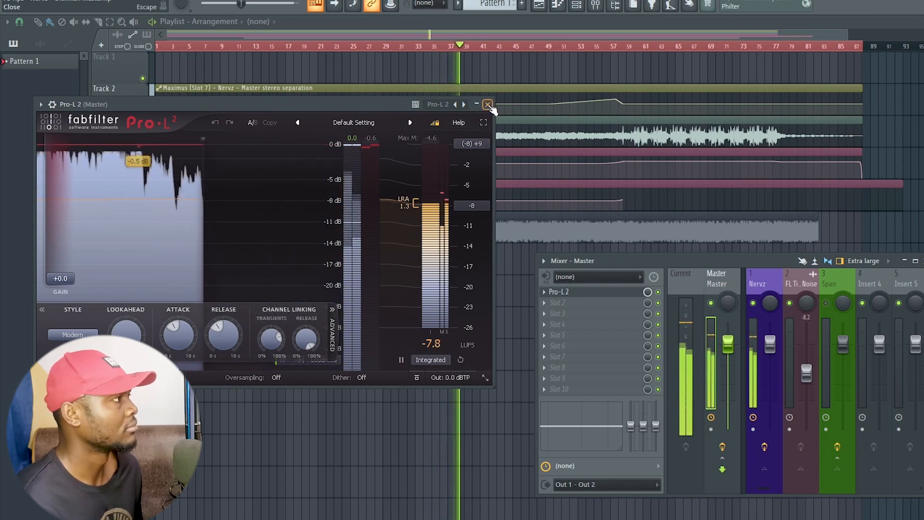
left_click(488, 104)
left_click_drag(622, 261, 527, 270)
key("space")
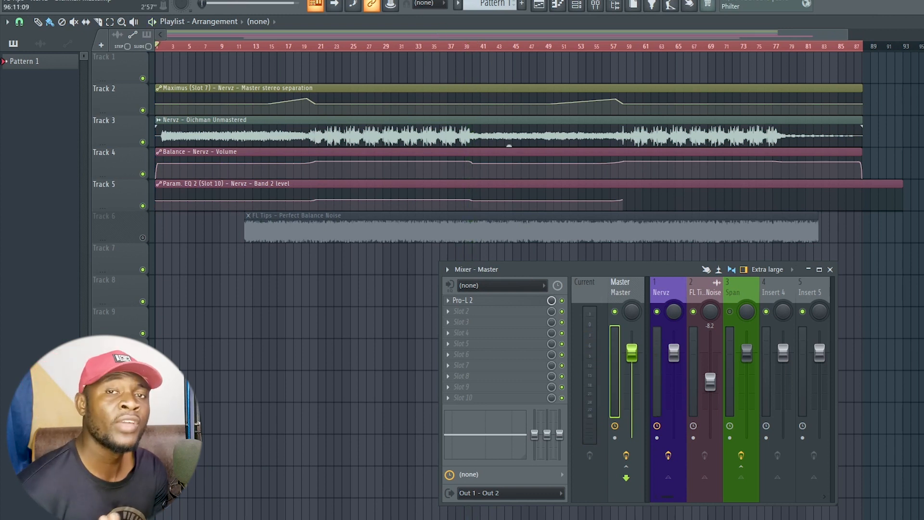
Enlarge the playlist tracks and examine the Maximus master stereo separation automation on Track 2.
left_click_drag(923, 37, 923, 29)
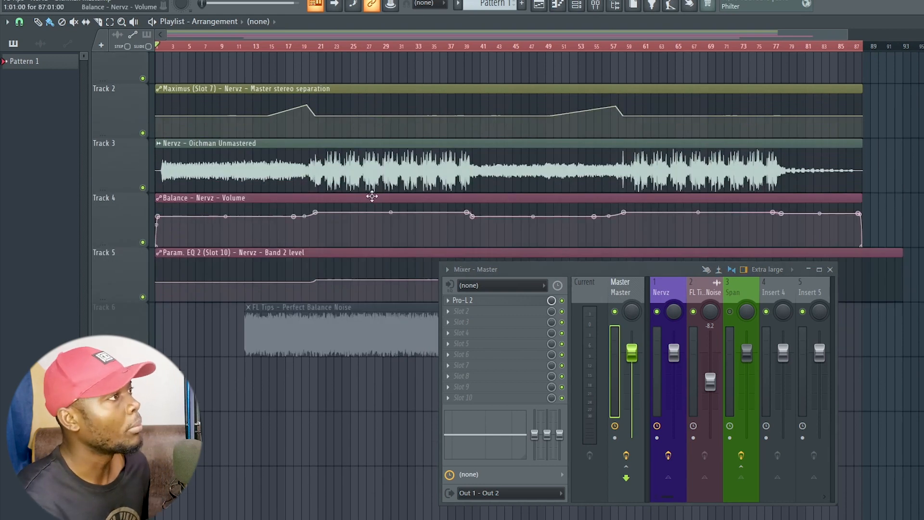
scroll(402, 185, "up", 1)
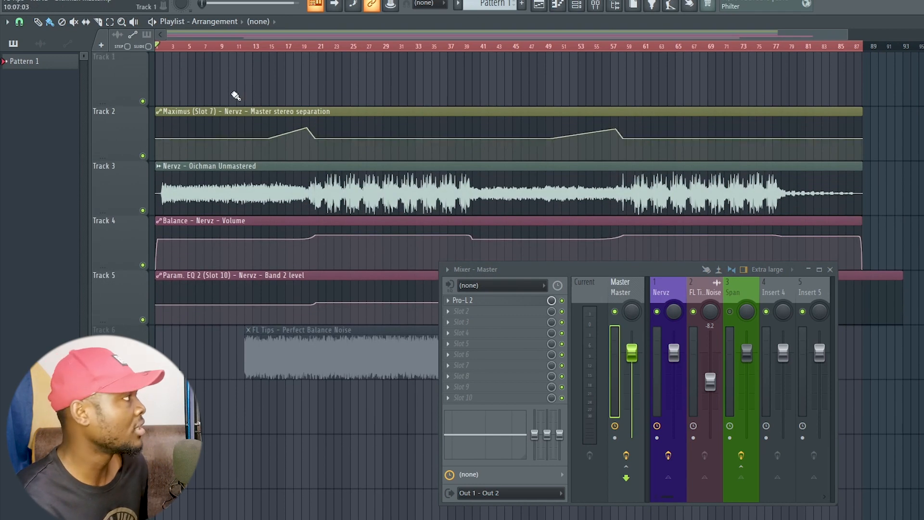
mouse_move(334, 145)
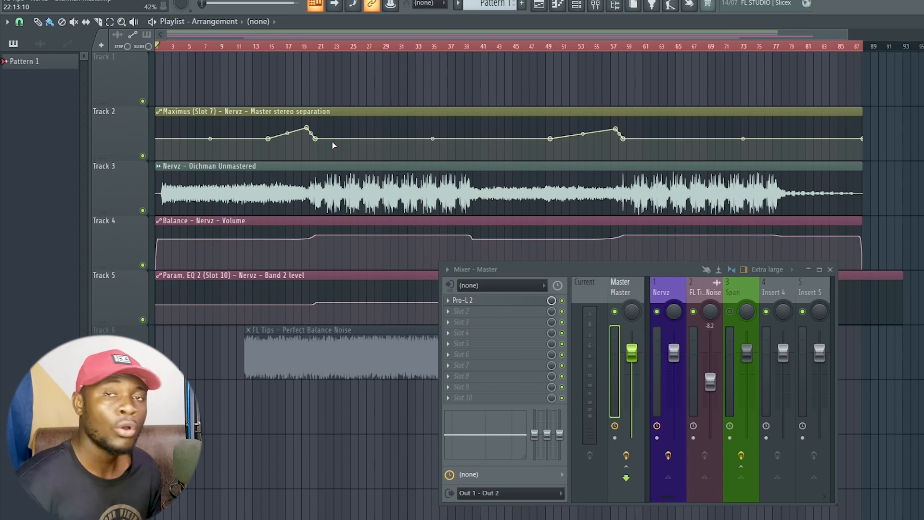
Inspect the high-pass and low-pass bands of the Nervz track's first Fruity parametric EQ 2, and close it.
left_click(661, 289)
left_click(513, 301)
left_click_drag(739, 321, 223, 86)
left_click_drag(107, 187, 108, 183)
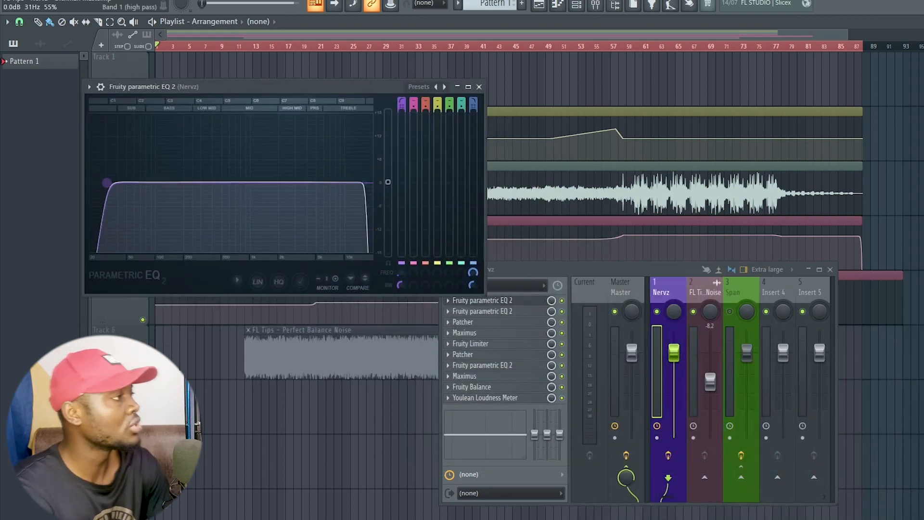
left_click(107, 181)
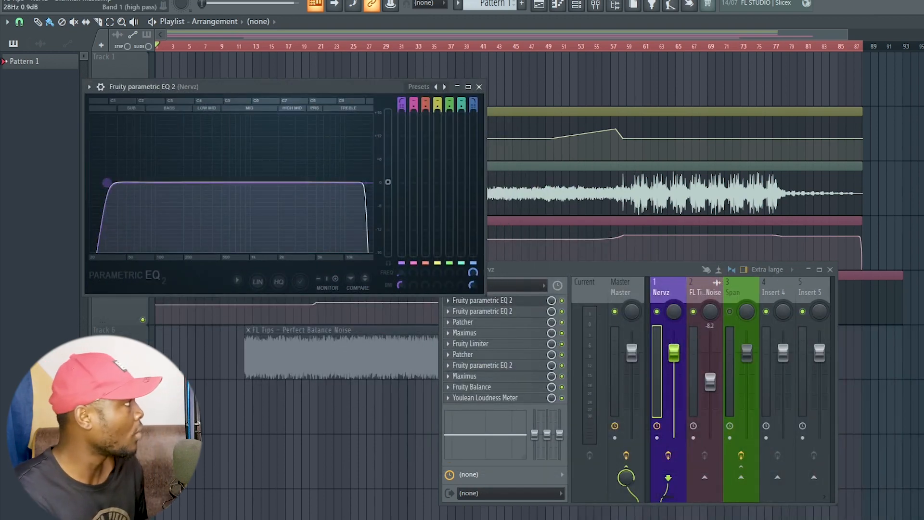
left_click_drag(107, 183, 108, 184)
left_click(107, 184)
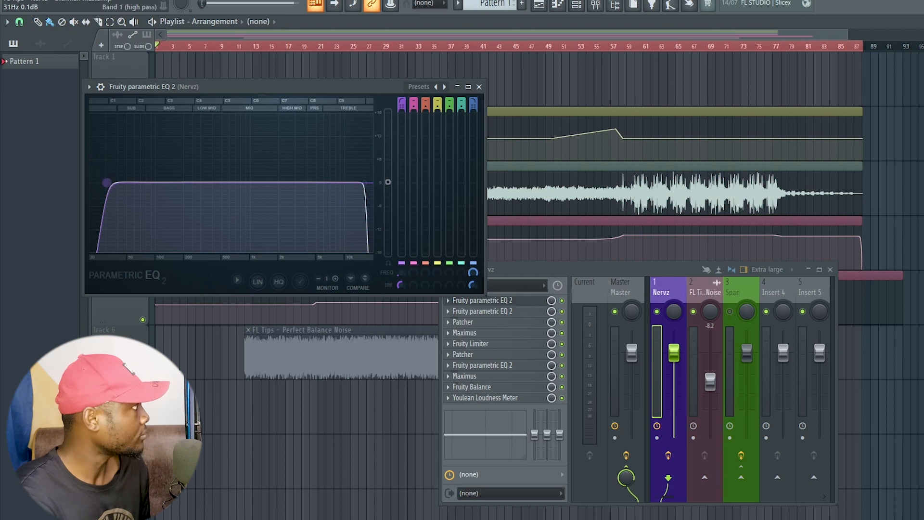
left_click(364, 182)
left_click_drag(365, 183, 368, 188)
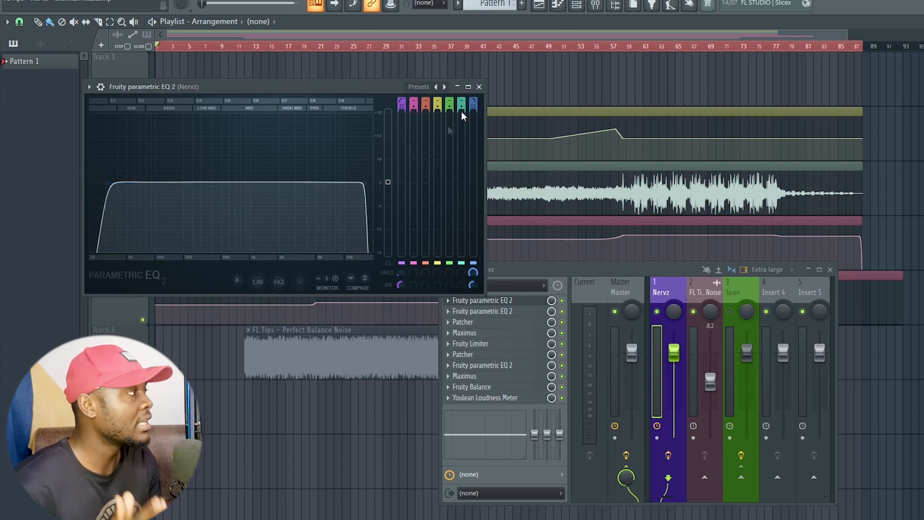
left_click(481, 89)
Open the Nervz track's second Fruity parametric EQ 2 and examine its band 3 and band 2 boosts.
left_click(500, 313)
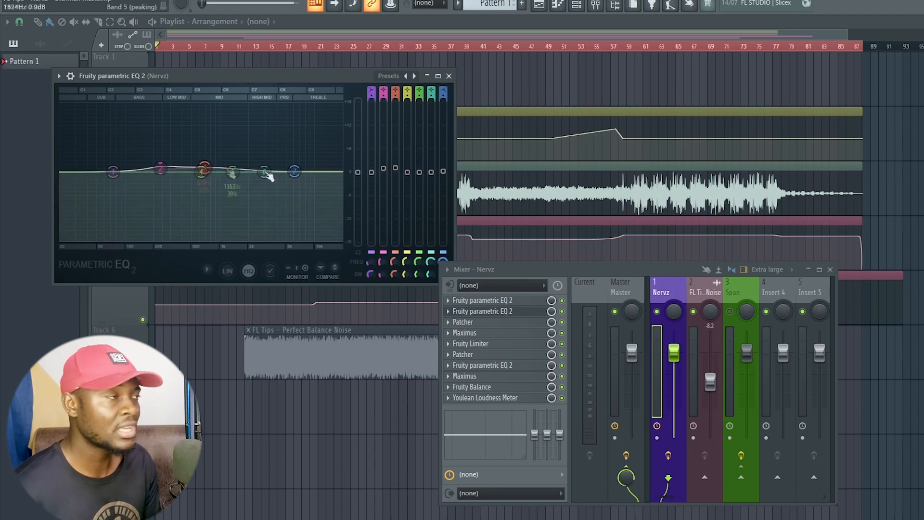
mouse_move(204, 167)
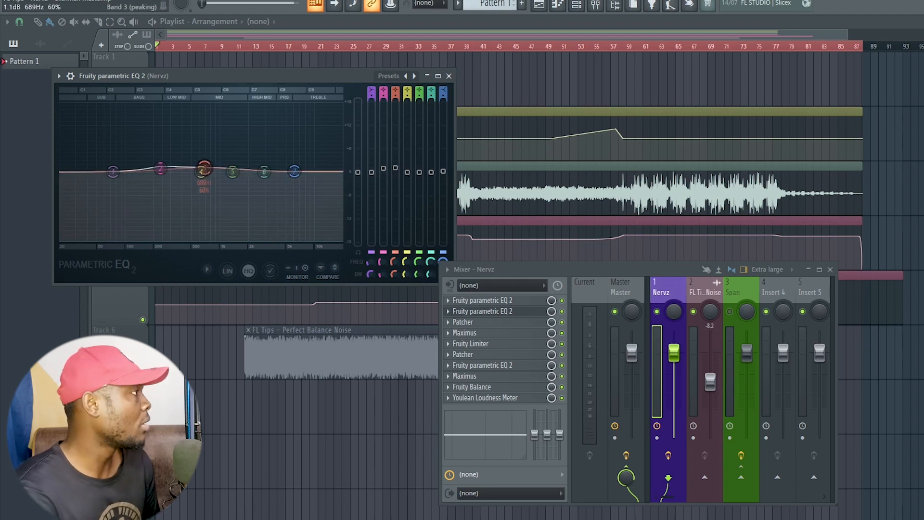
mouse_move(160, 169)
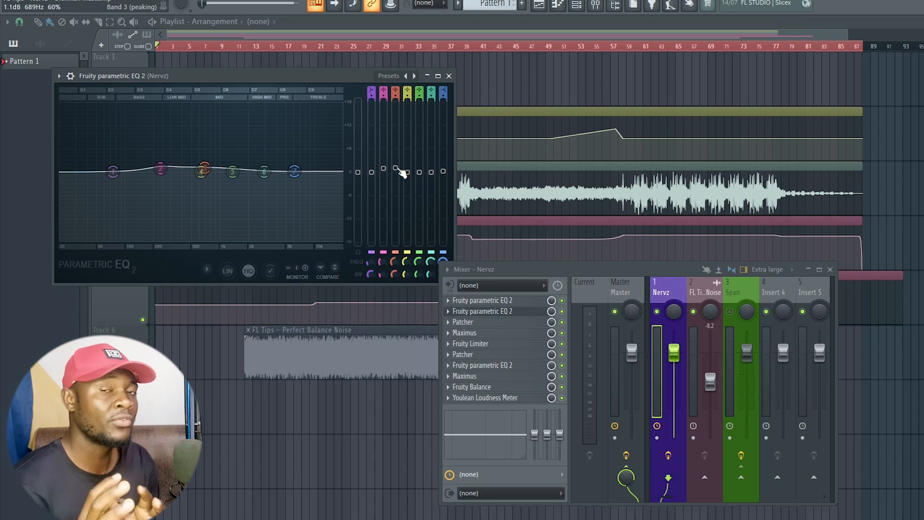
Open the first Patcher on the Nervz track and compare its SIDE and MID compressors and the available presets.
left_click(474, 322)
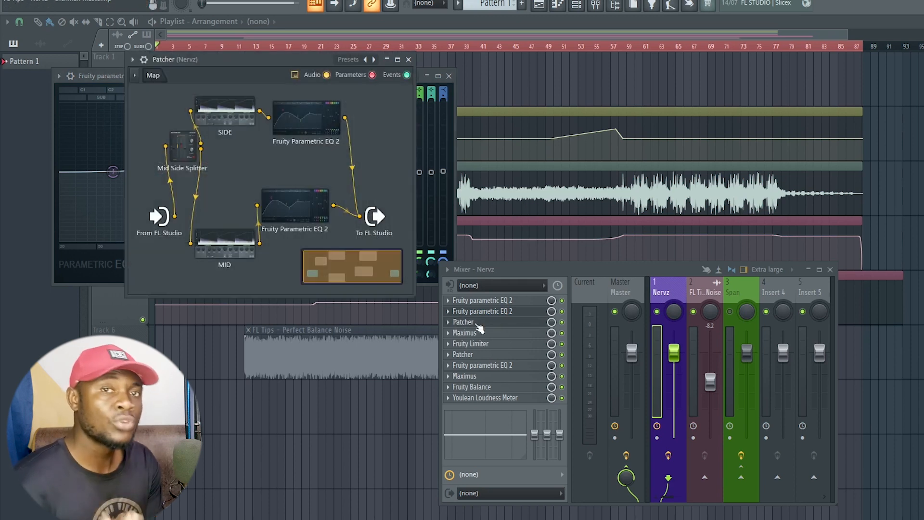
left_click(236, 124)
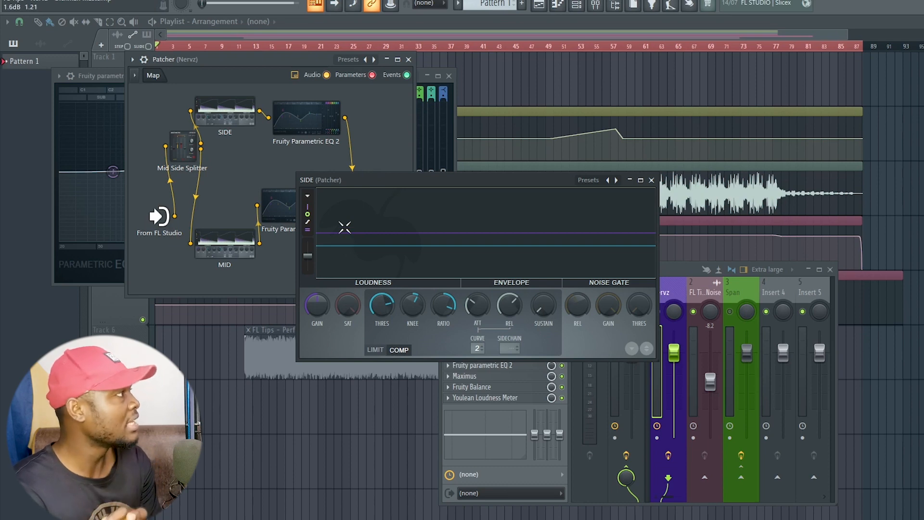
left_click_drag(470, 180, 640, 95)
left_click(223, 253)
left_click_drag(461, 181, 580, 295)
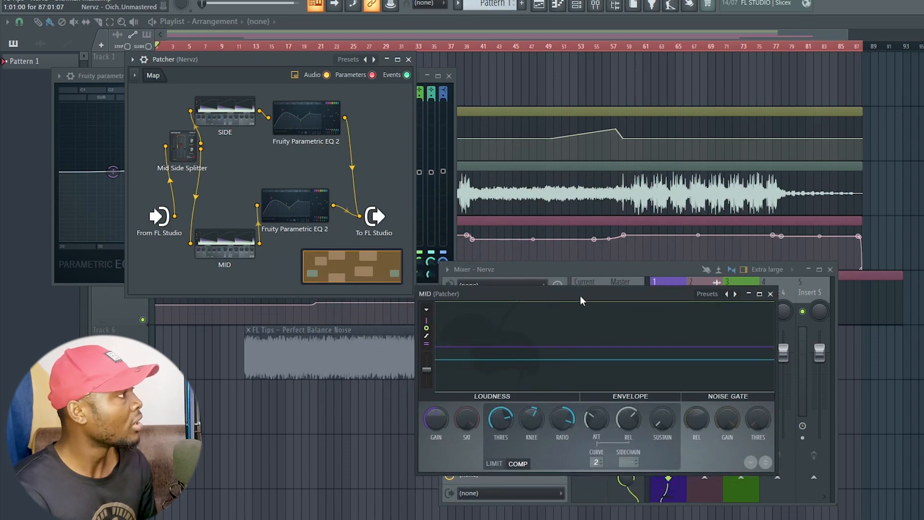
left_click(224, 113)
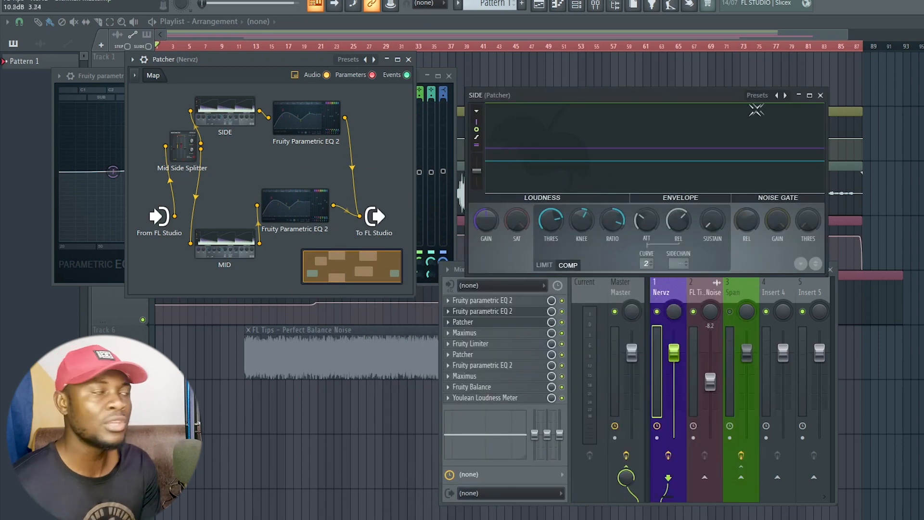
double_click(486, 95)
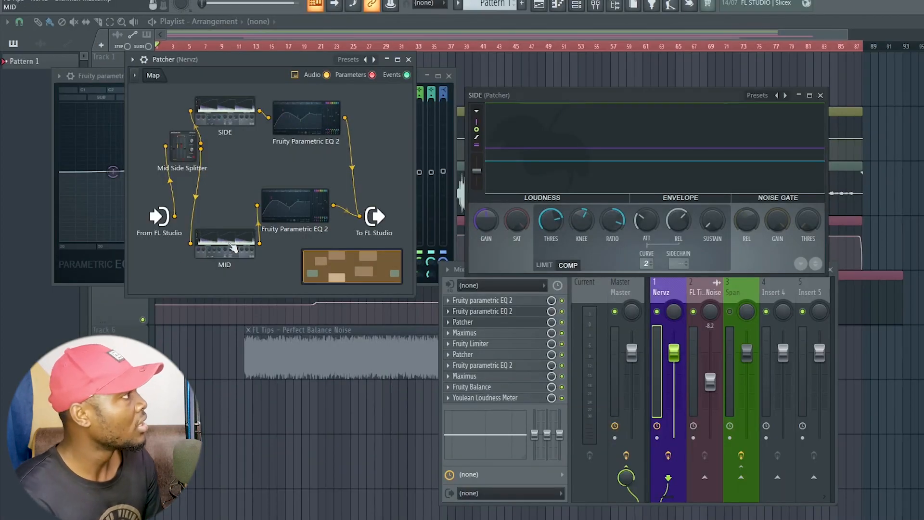
left_click(233, 248)
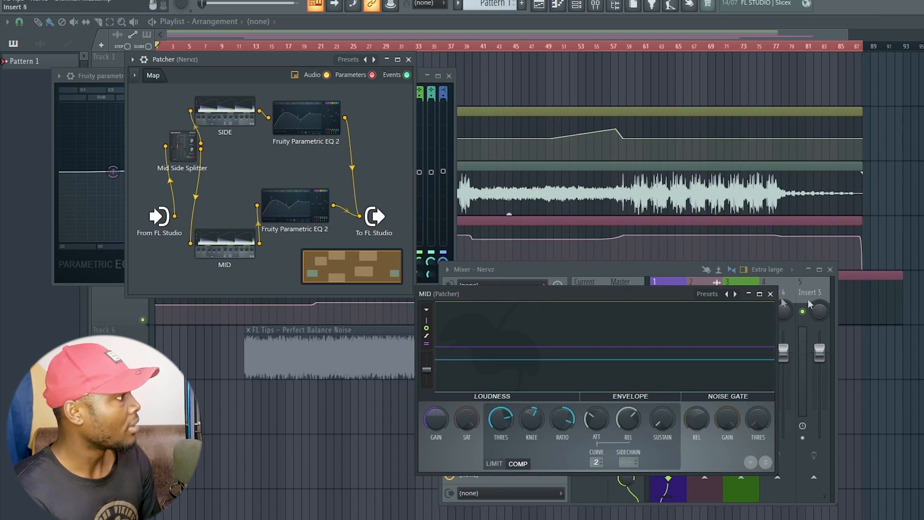
right_click(735, 294)
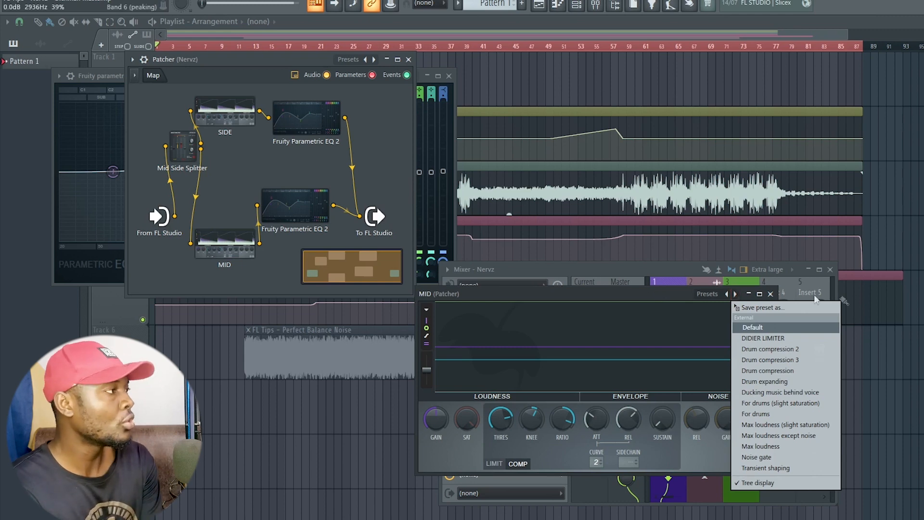
left_click(314, 174)
Review the Fruity Parametric EQ 2 curves on Patcher's side and mid paths, closing the mid EQ when done.
double_click(291, 118)
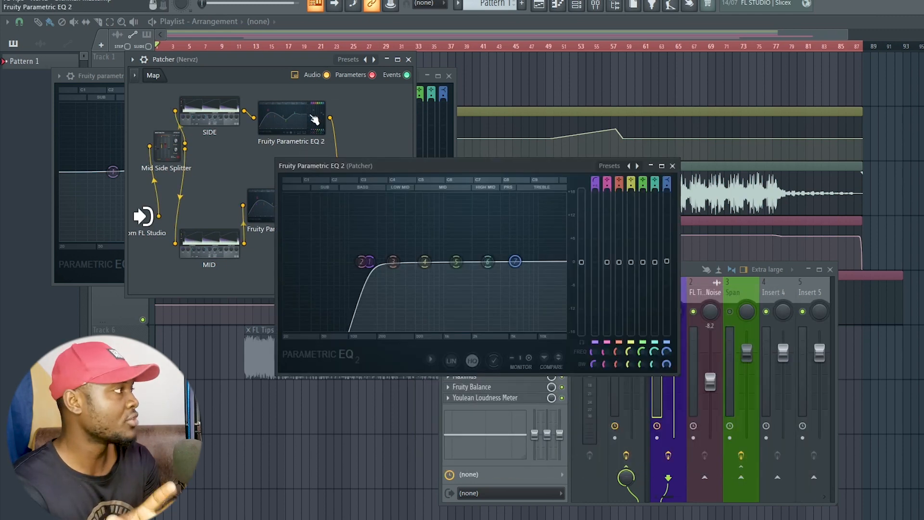
left_click_drag(455, 167, 623, 123)
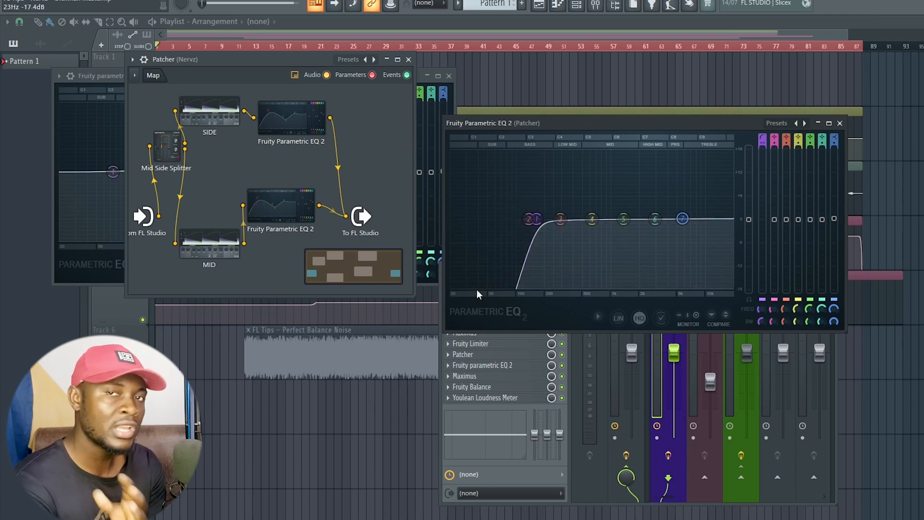
left_click(273, 212)
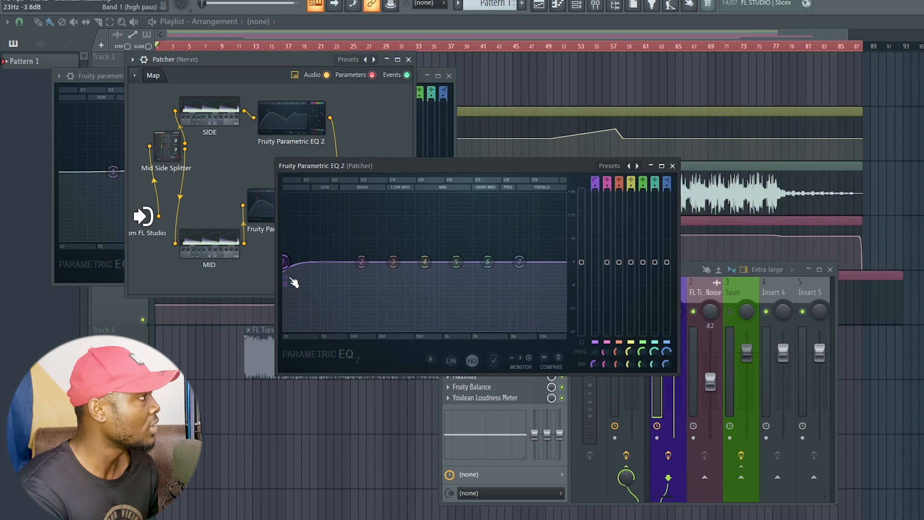
left_click(673, 166)
Open the first Maximus on the Nervz track and review its low, mid and high band compression curves.
left_click(483, 333)
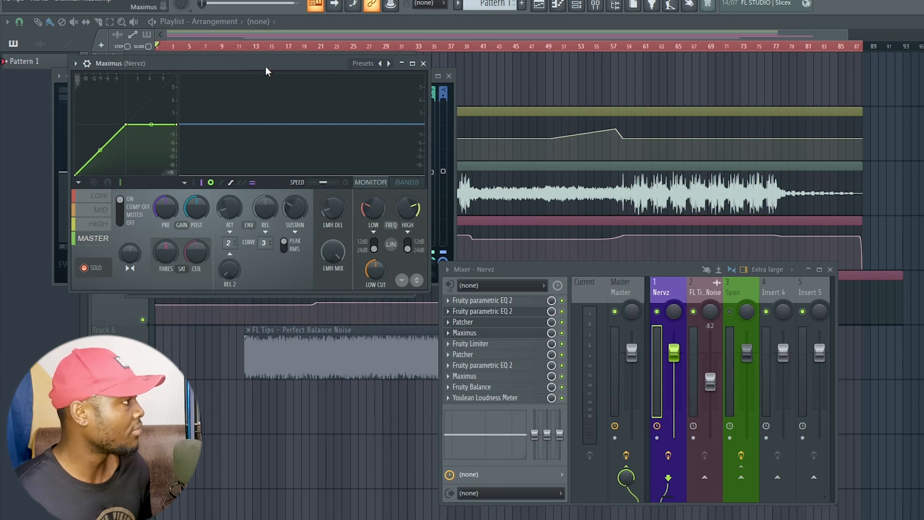
left_click_drag(266, 67, 328, 66)
left_click(164, 198)
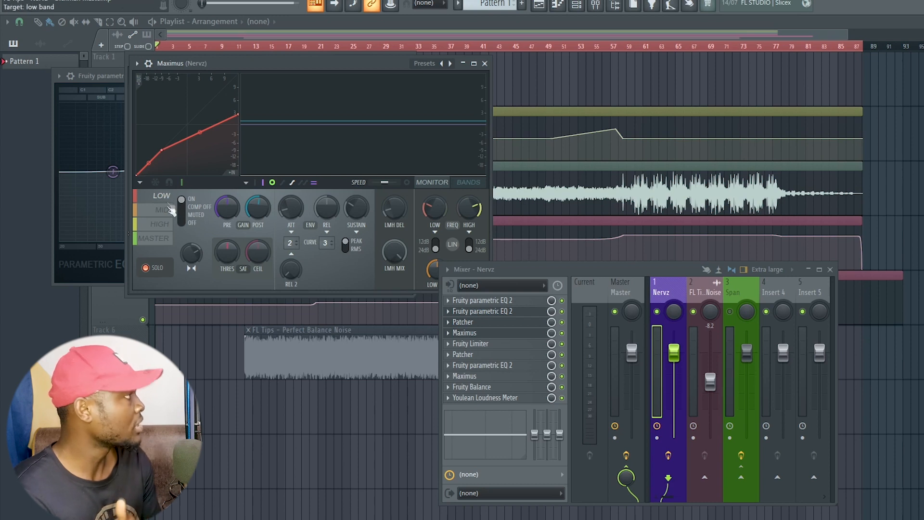
left_click(164, 211)
left_click(165, 225)
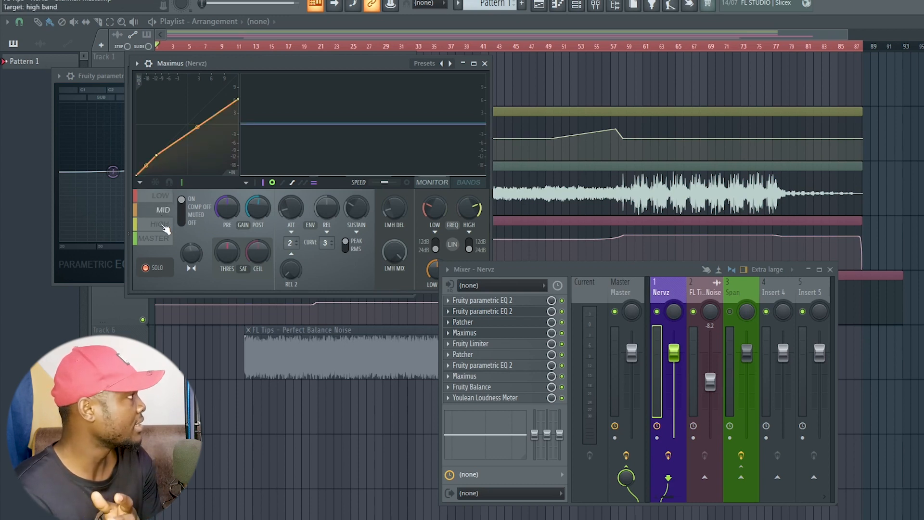
Compare the first Maximus's low, mid, high and master curves, and open Fruity Limiter to check its envelope settings.
left_click(162, 196)
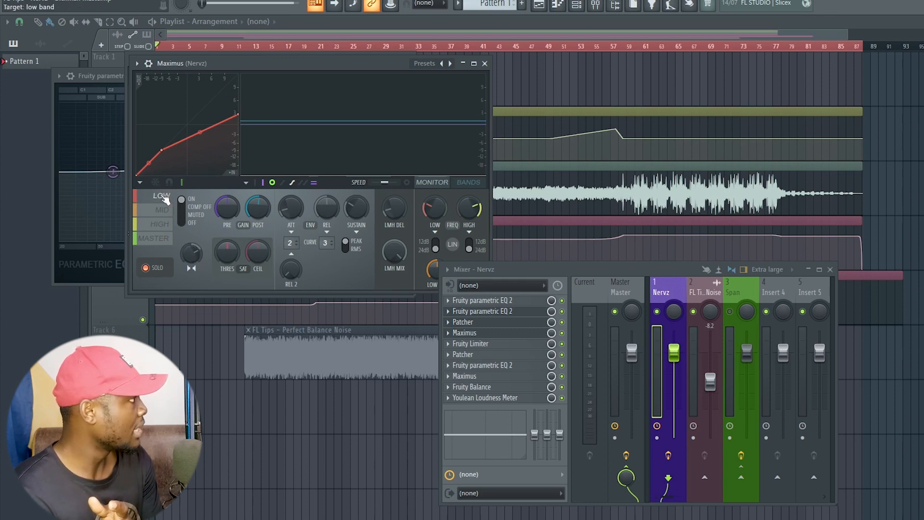
left_click(163, 210)
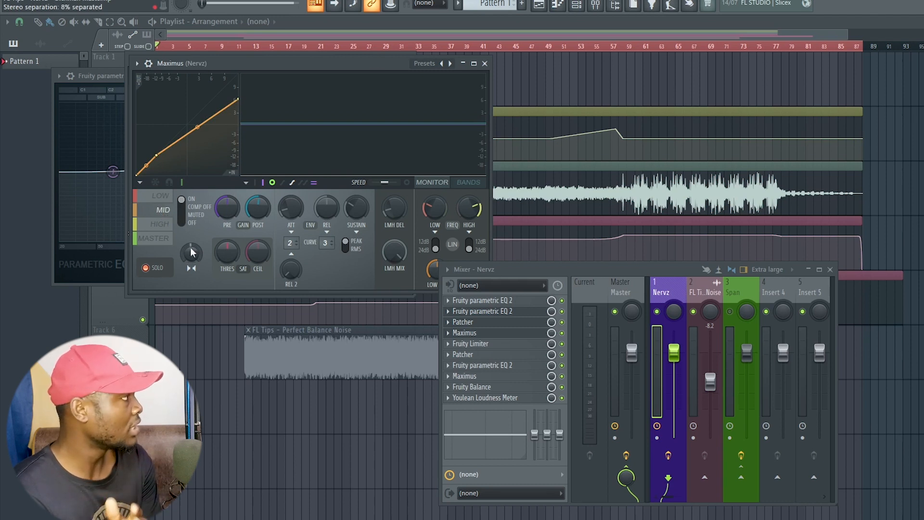
left_click(160, 224)
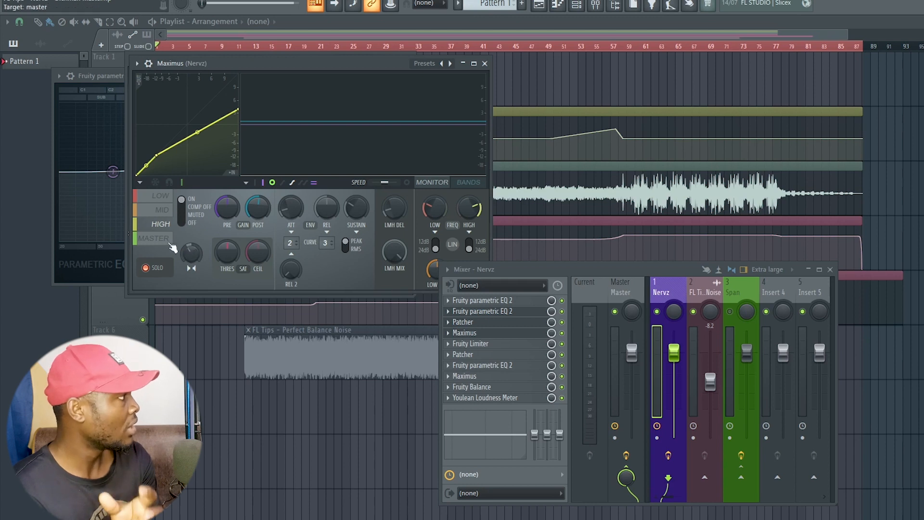
left_click(154, 238)
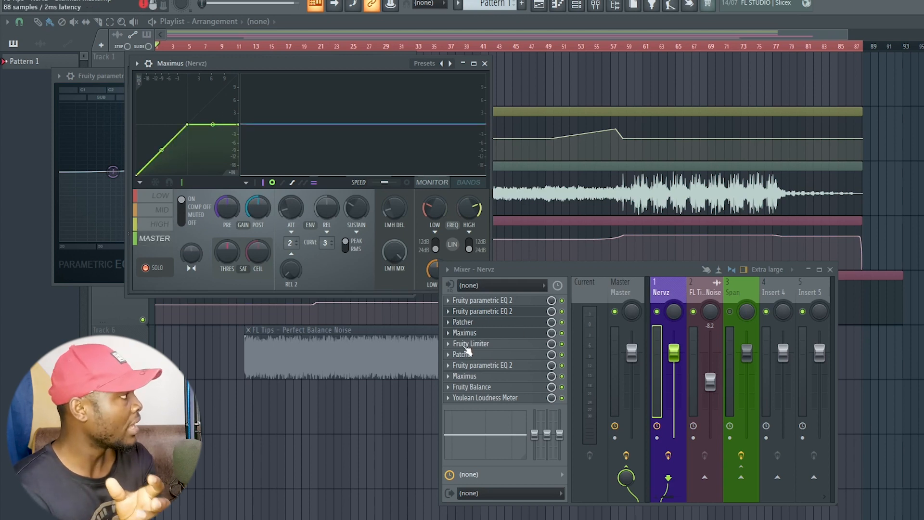
left_click(474, 343)
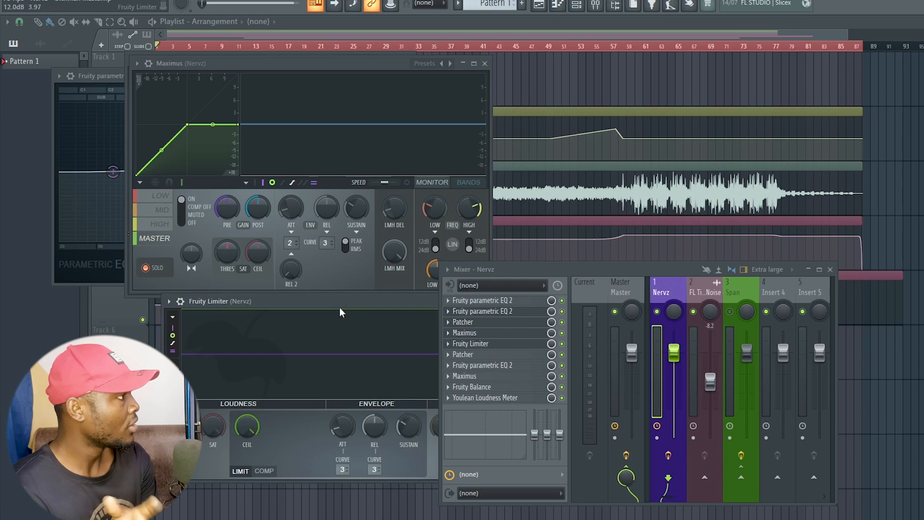
left_click_drag(337, 305, 322, 146)
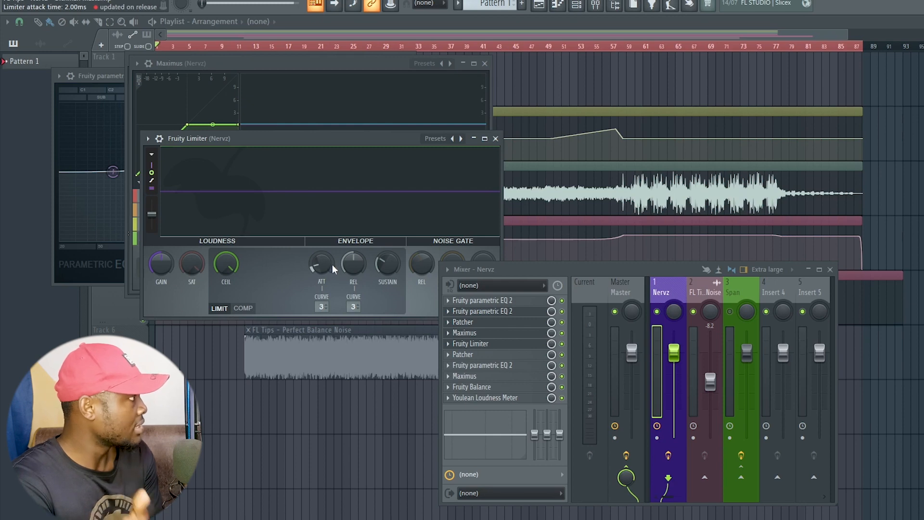
Open the second Patcher on the Nervz track and inspect its first Saturation Knob and the Frequency Splitter bands.
left_click(465, 356)
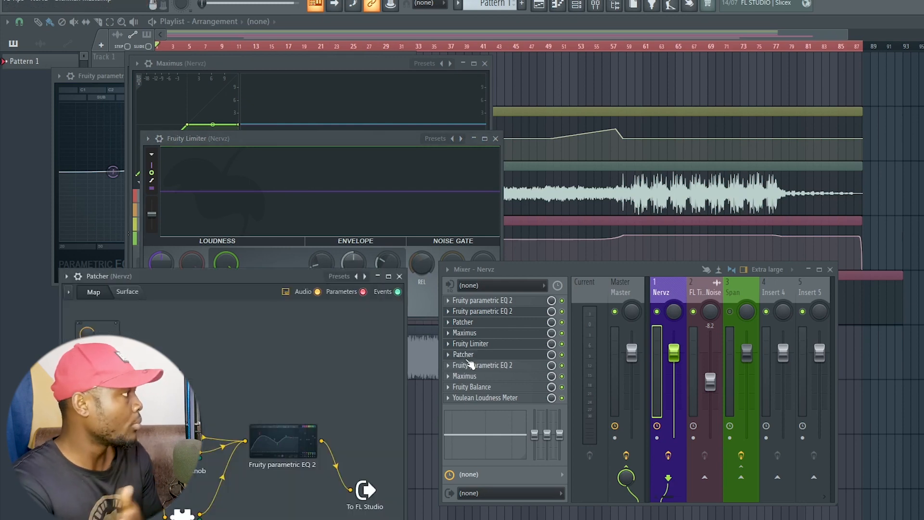
left_click_drag(223, 276, 257, 116)
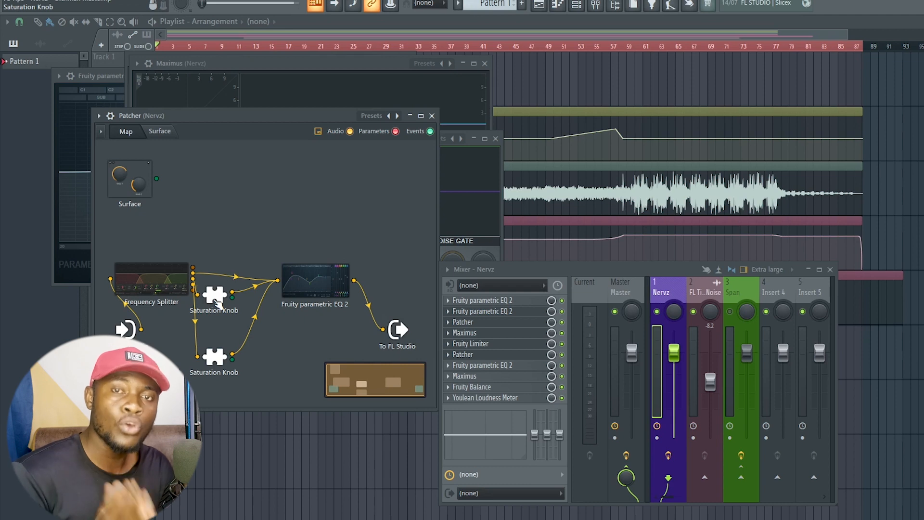
left_click(216, 302)
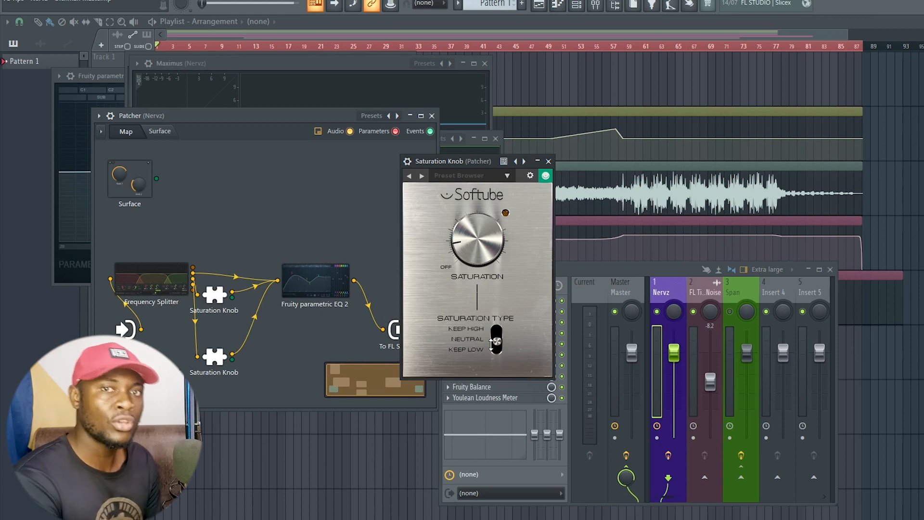
left_click(144, 281)
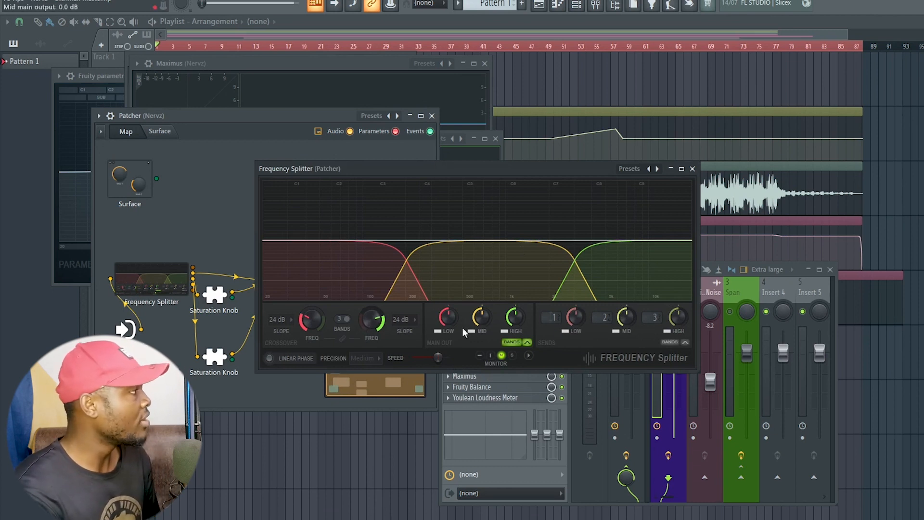
left_click(692, 169)
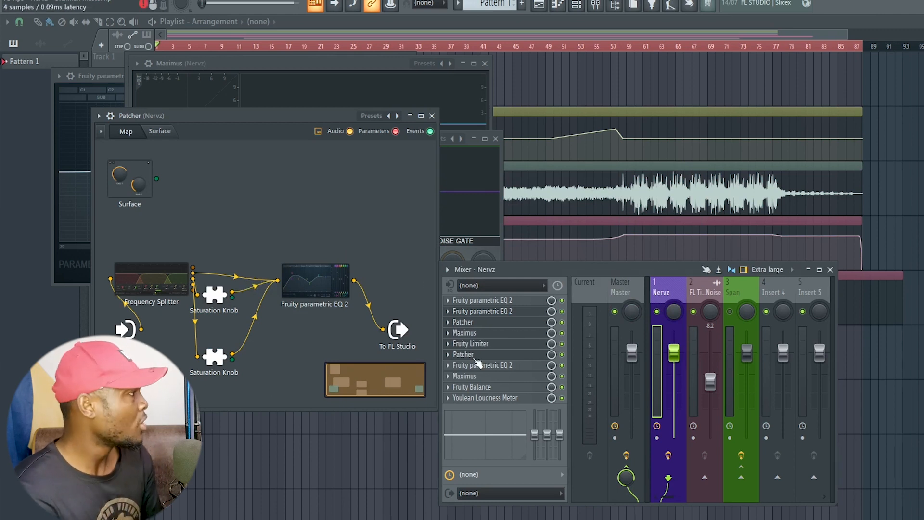
Open the Nervz track's third Fruity parametric EQ 2, examine its band 2 low shelf, and close the EQ.
double_click(316, 281)
left_click_drag(288, 208, 413, 96)
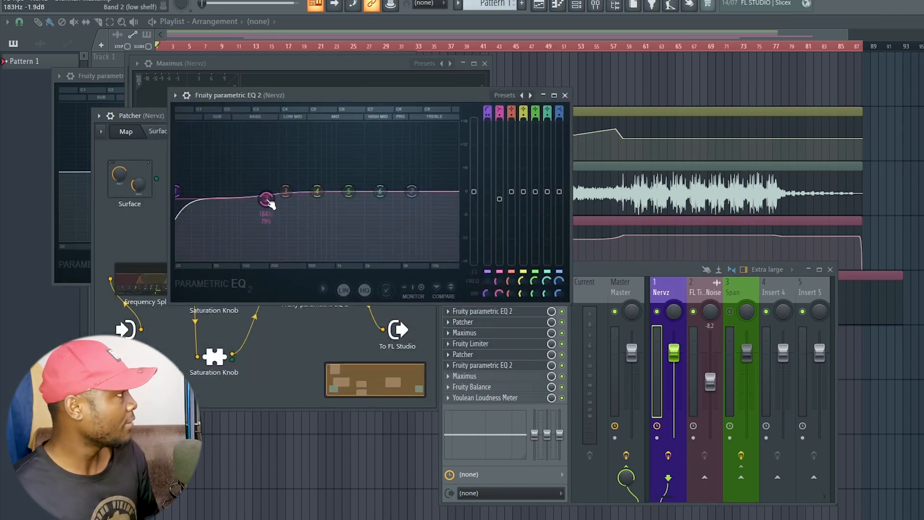
left_click(502, 204)
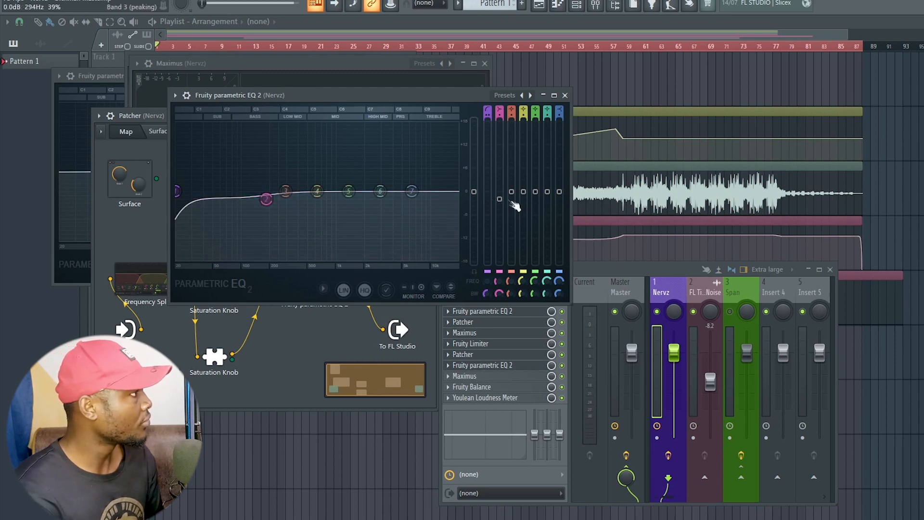
left_click_drag(373, 96, 557, 105)
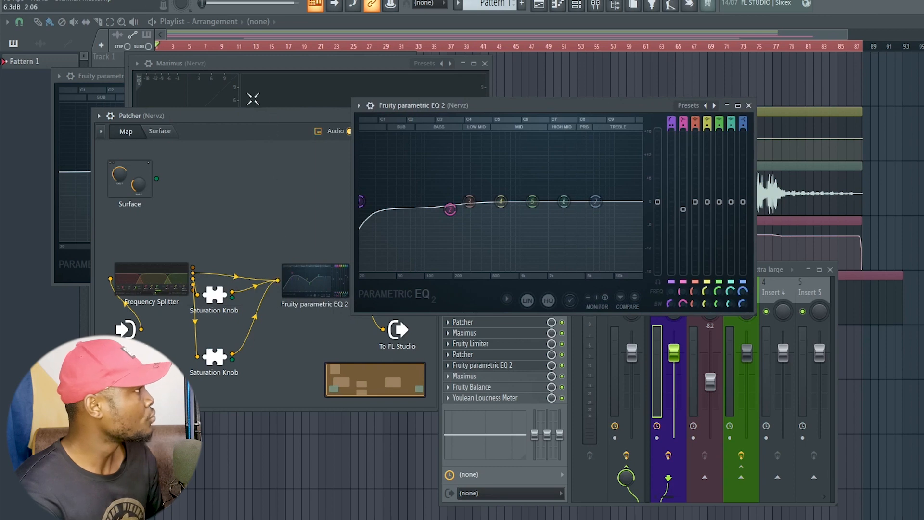
left_click_drag(254, 116, 252, 206)
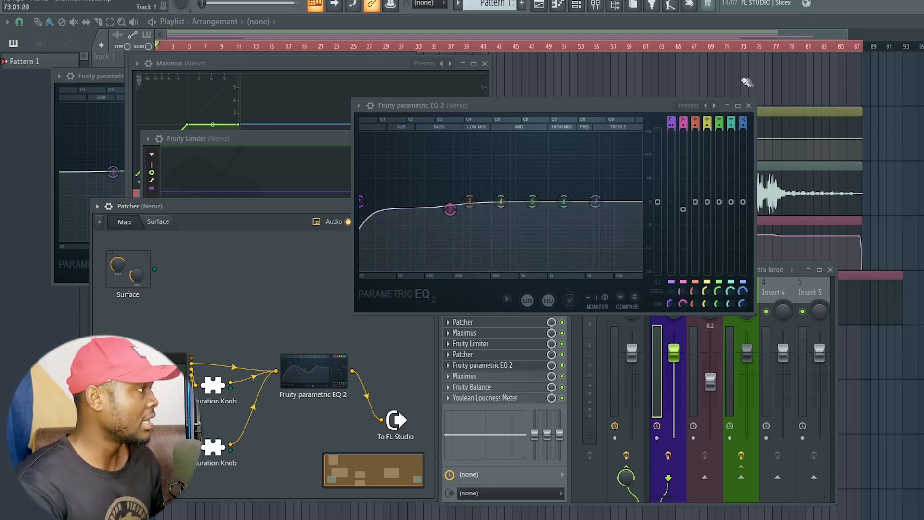
left_click(750, 106)
Open the second Maximus on the Nervz track and review its low and mid band curves.
left_click(463, 376)
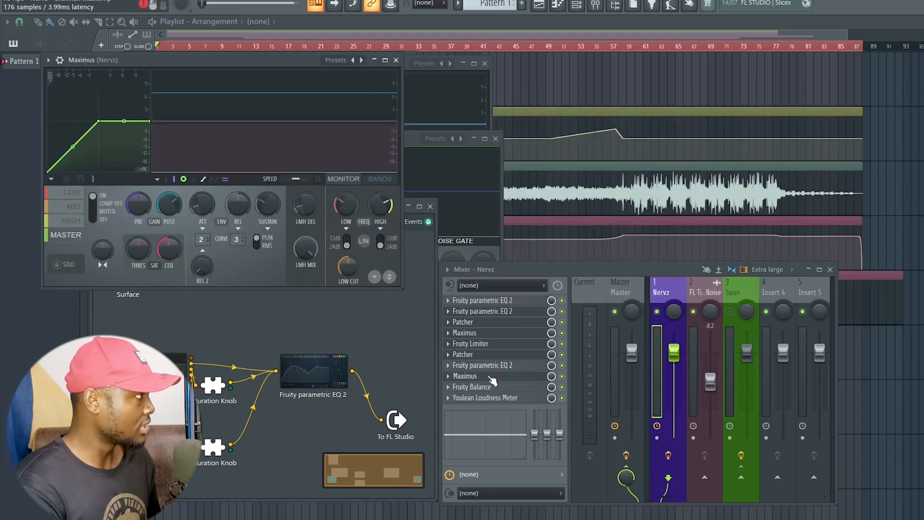
left_click(73, 192)
left_click(74, 207)
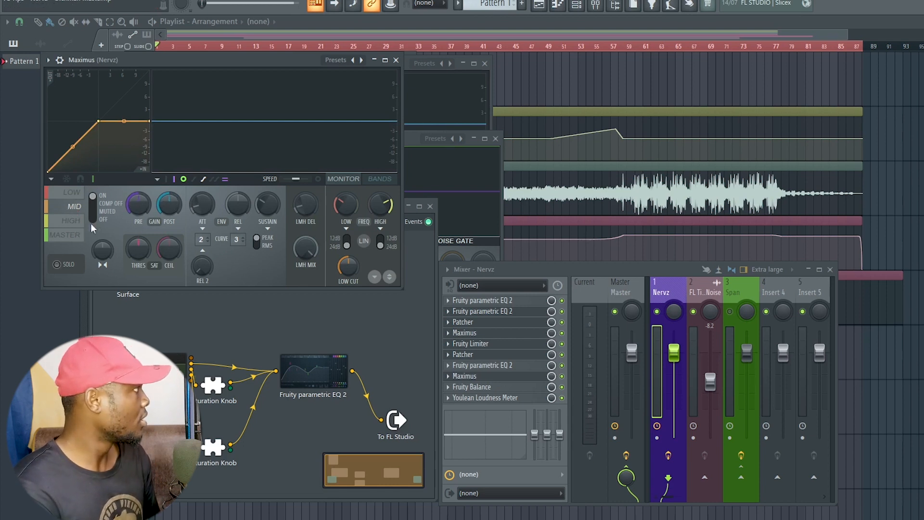
left_click(77, 192)
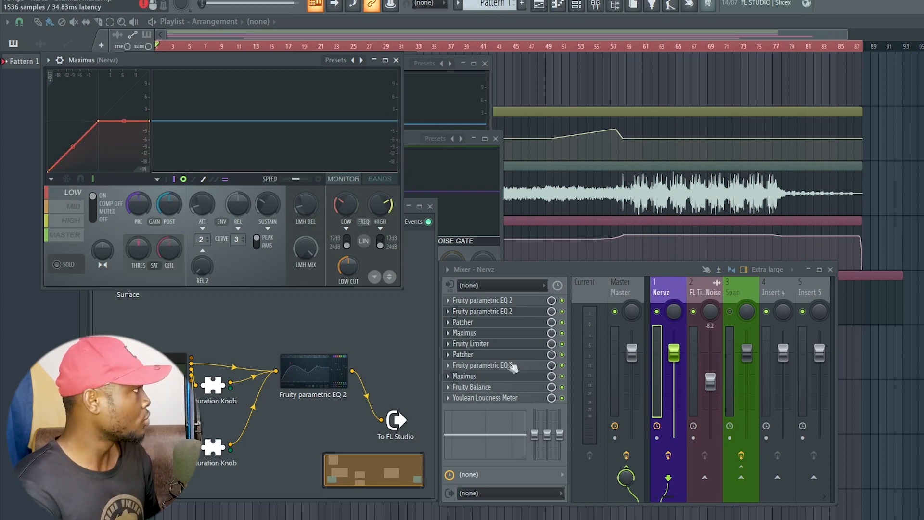
Open Fruity Balance on the Nervz track, check its balance and volume settings, and close it.
left_click(496, 387)
left_click_drag(911, 390, 229, 188)
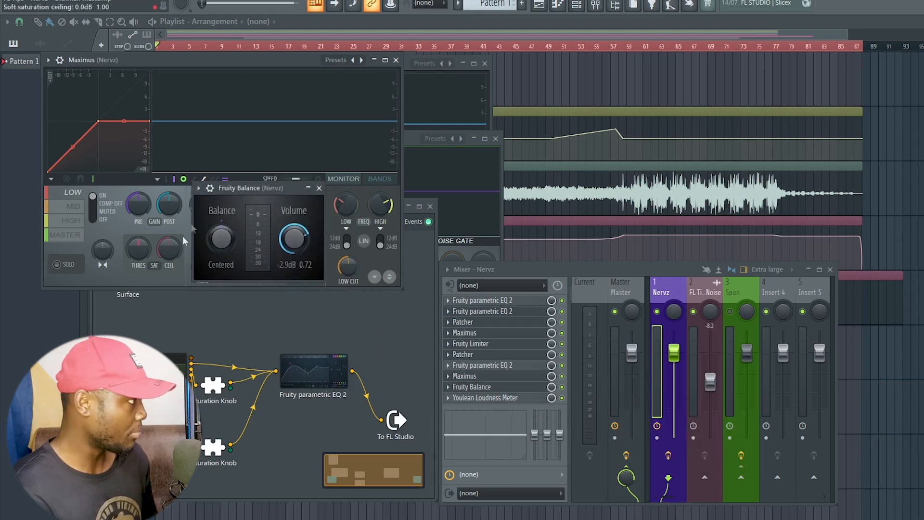
left_click(318, 187)
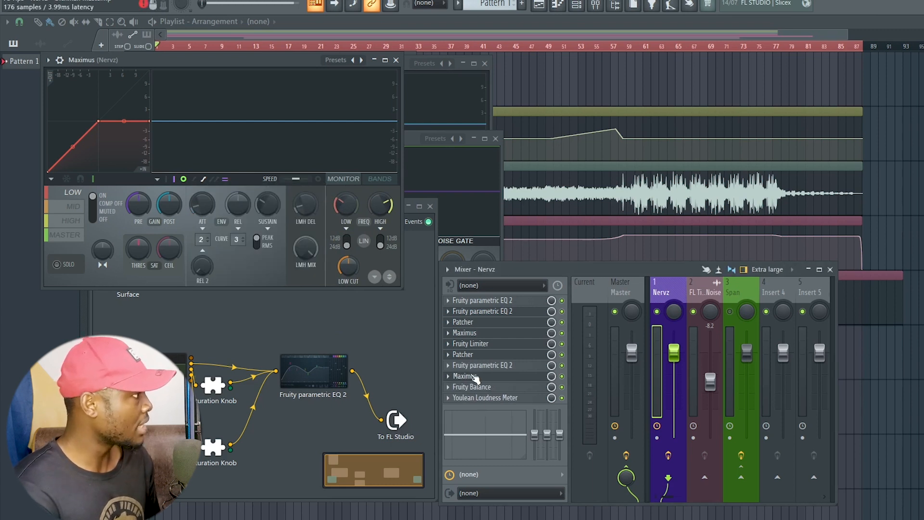
Solo the Nervz track's first Fruity parametric EQ 2 in the effect chain, bypassing all the other effects.
right_click(562, 301)
left_click(572, 307)
left_click_drag(586, 271, 505, 246)
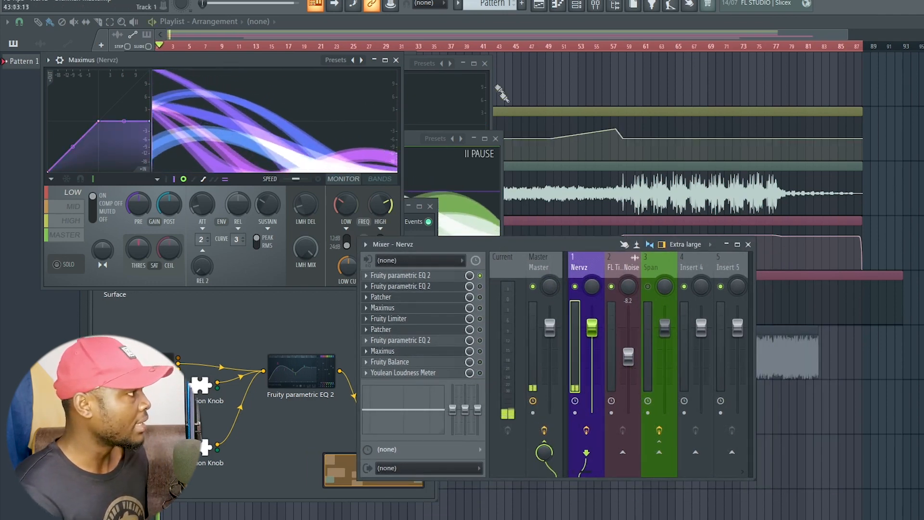
Close all the open plugin windows and reposition the mixer clear of the playlist tracks.
left_click(485, 63)
left_click(495, 139)
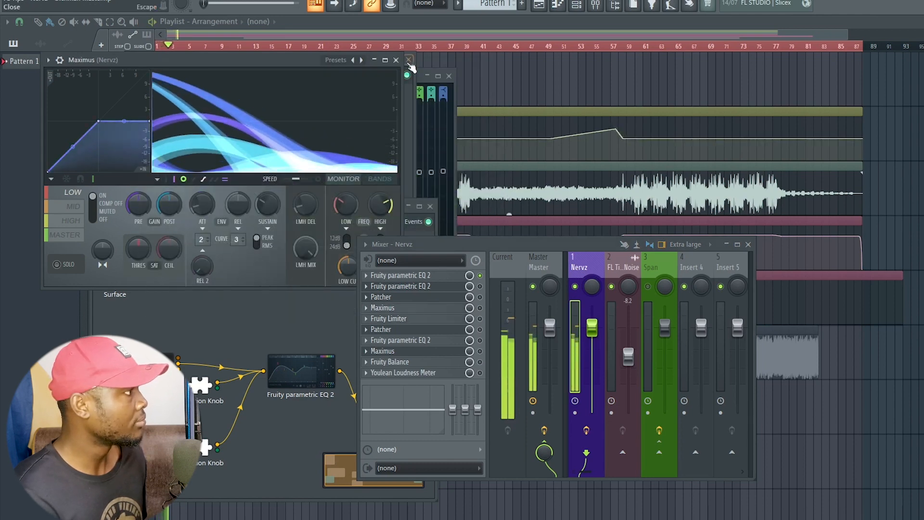
left_click(396, 60)
left_click(409, 61)
left_click(448, 76)
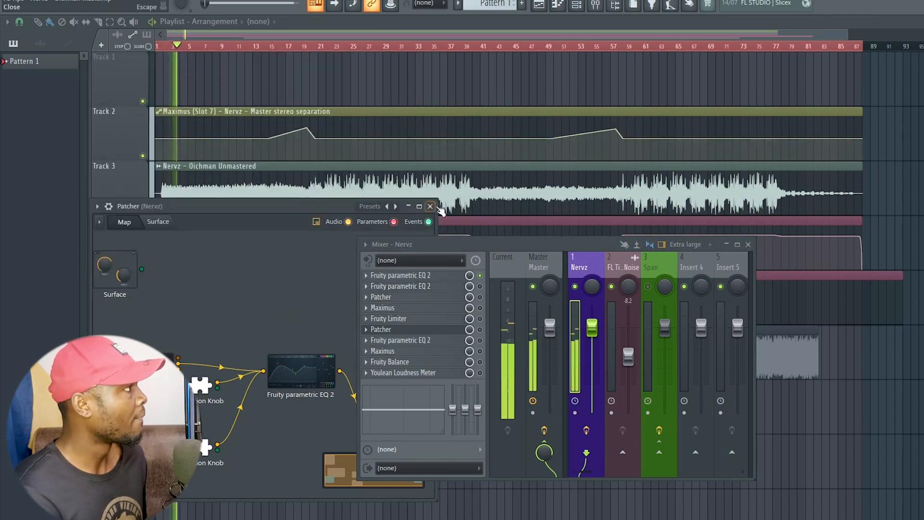
left_click(430, 206)
left_click_drag(495, 246, 492, 277)
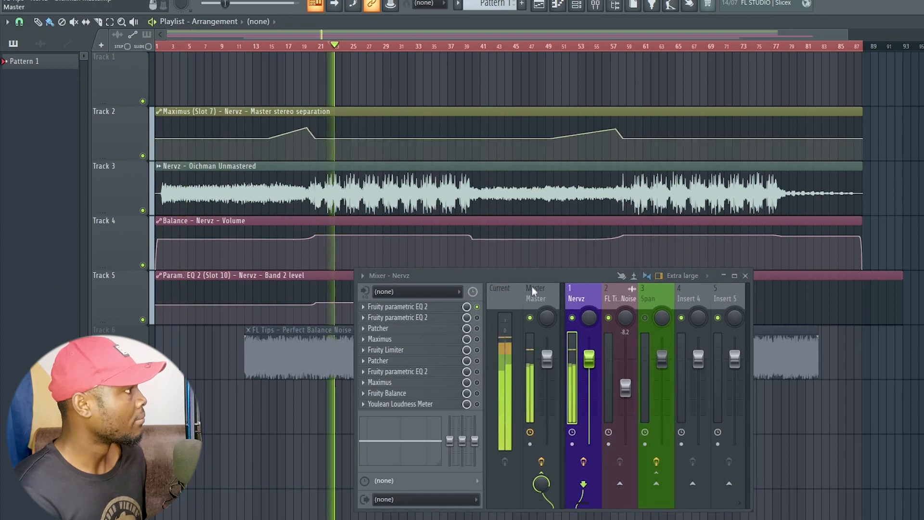
Re-enable the Nervz track's effects one by one during playback, from the second Fruity parametric EQ 2 through Fruity Balance.
left_click(478, 317)
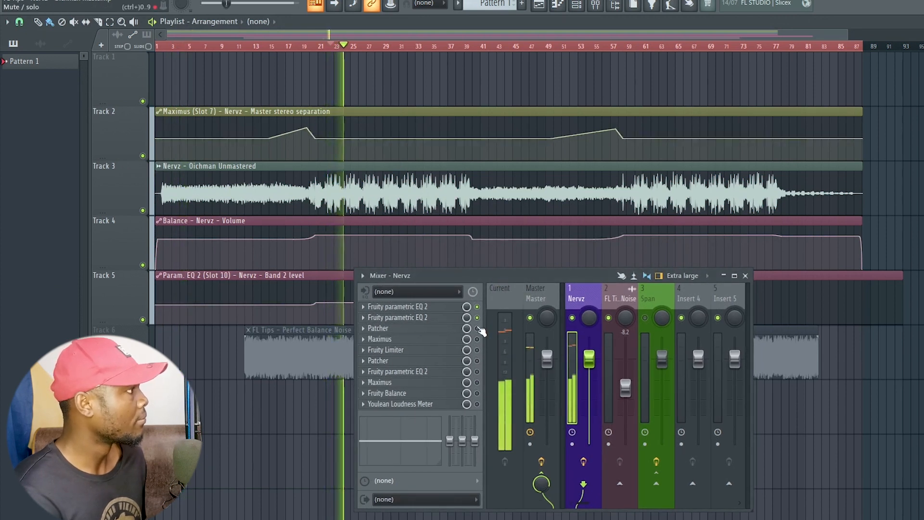
left_click(478, 329)
left_click(477, 339)
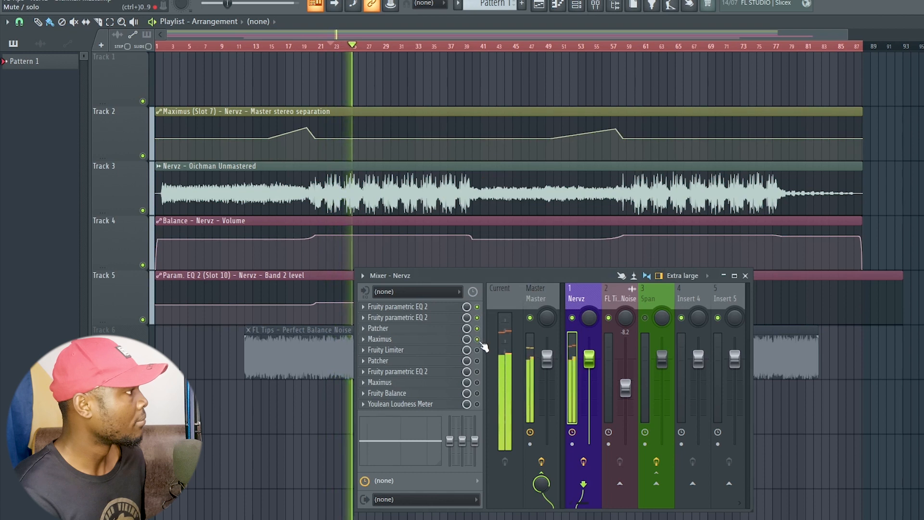
left_click(477, 350)
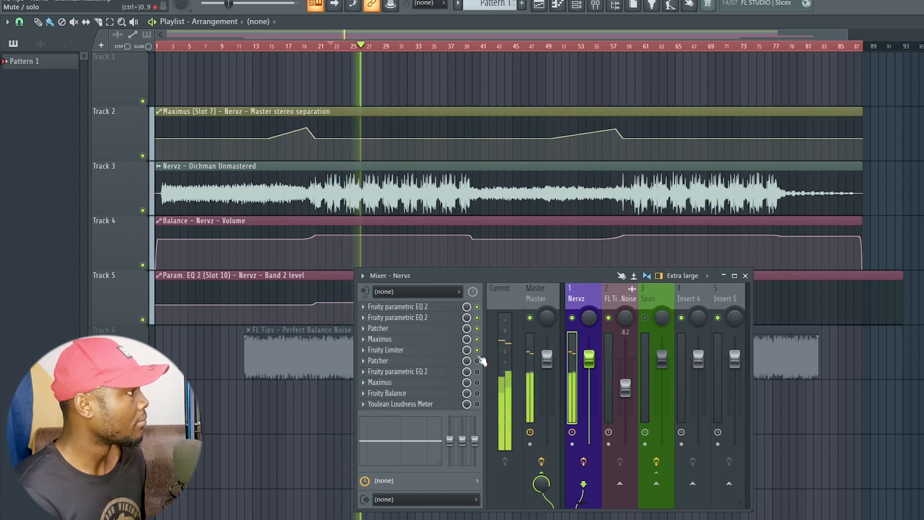
left_click(477, 361)
left_click(477, 372)
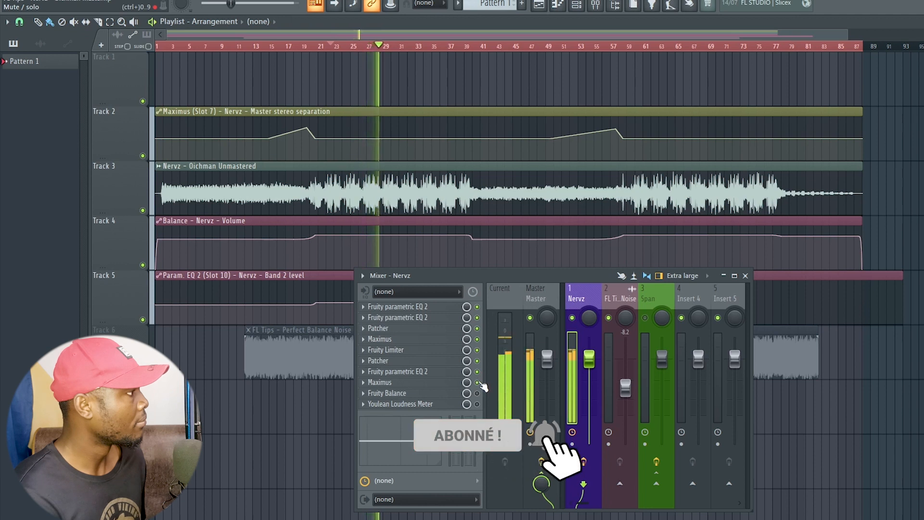
left_click(478, 382)
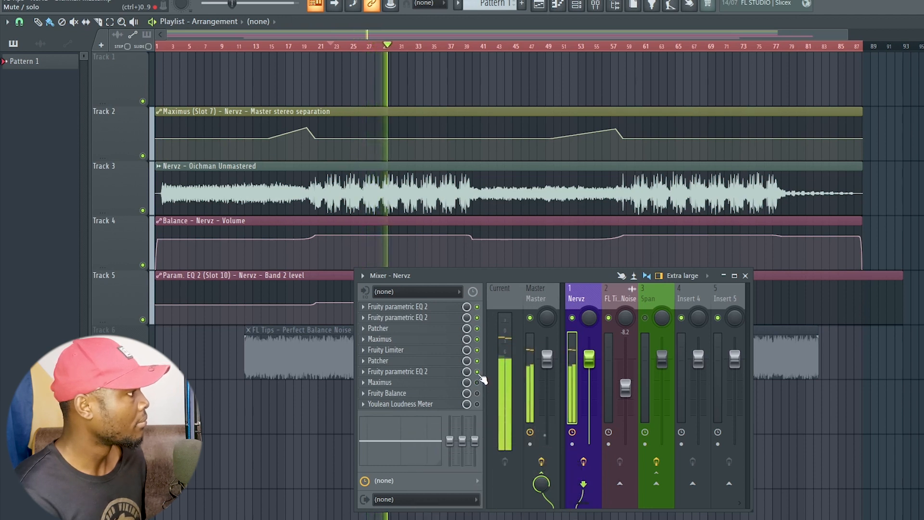
left_click(477, 393)
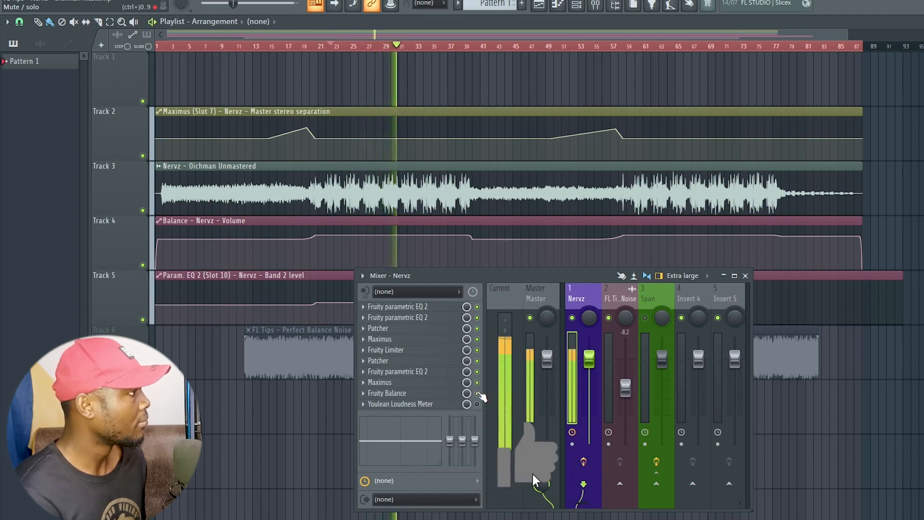
Monitor Fruity Balance while replaying the song from about bar 18, and stop playback with the Master track selected.
left_click(409, 397)
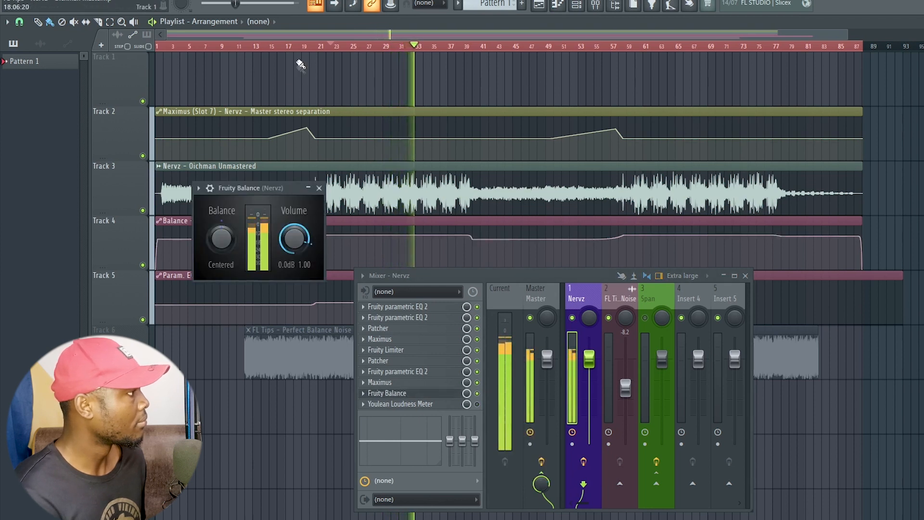
left_click(298, 46)
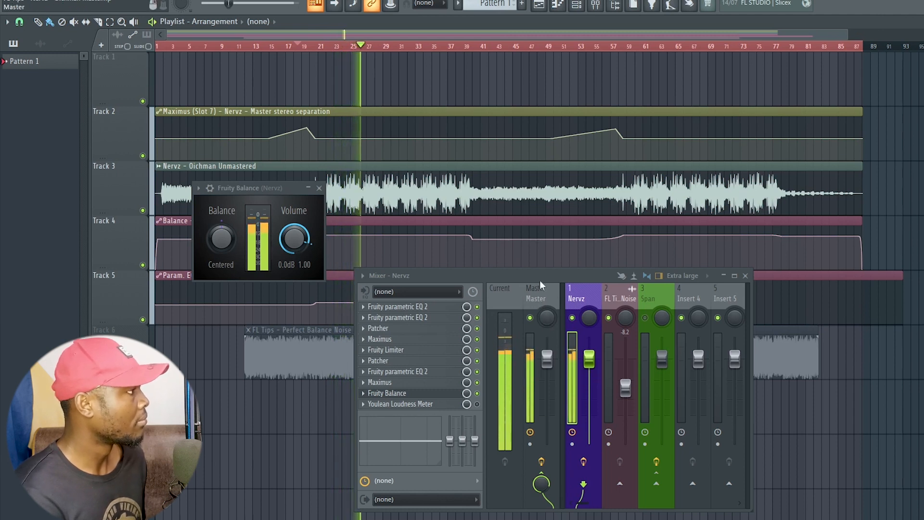
left_click(535, 296)
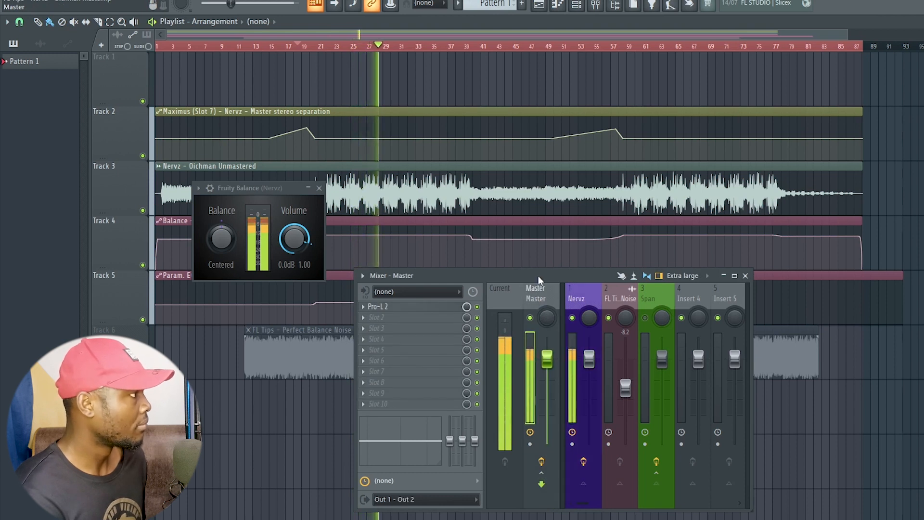
key("space")
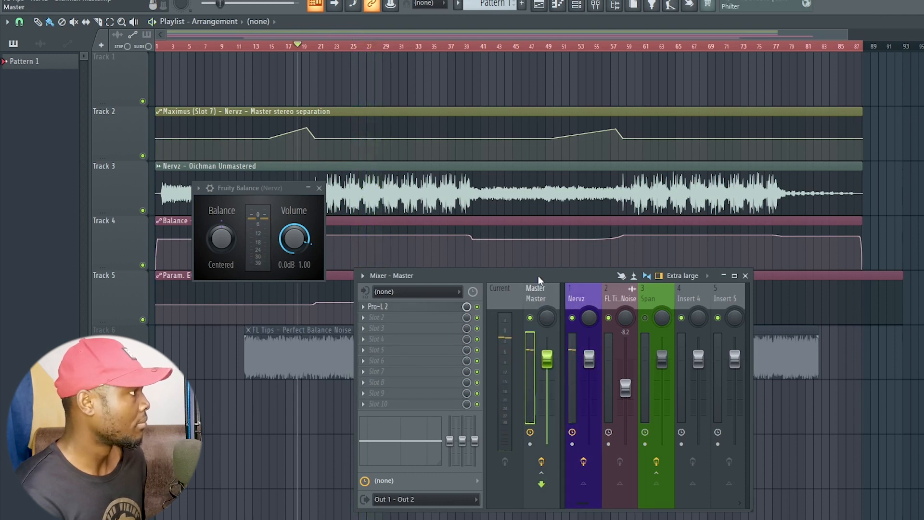